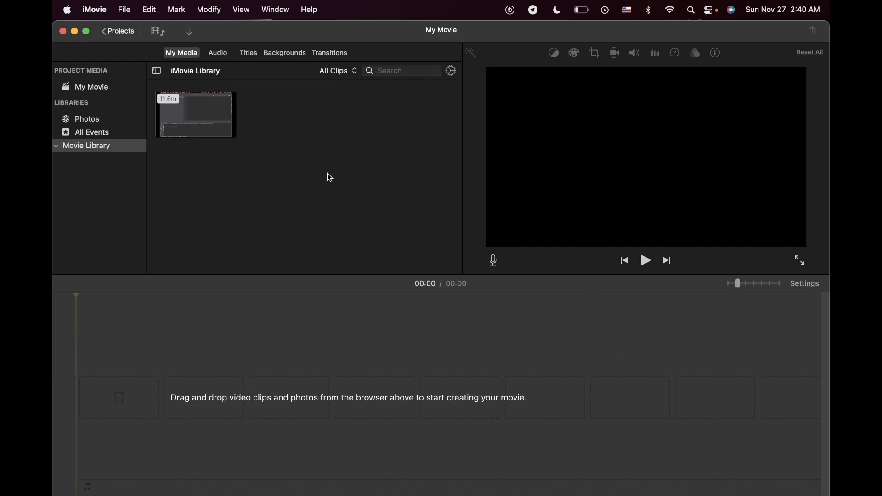
Step: Switch to OBS Studio, reposition its window and enlarge it to show the recording setup
{"action": "key", "text": "super+Tab"}
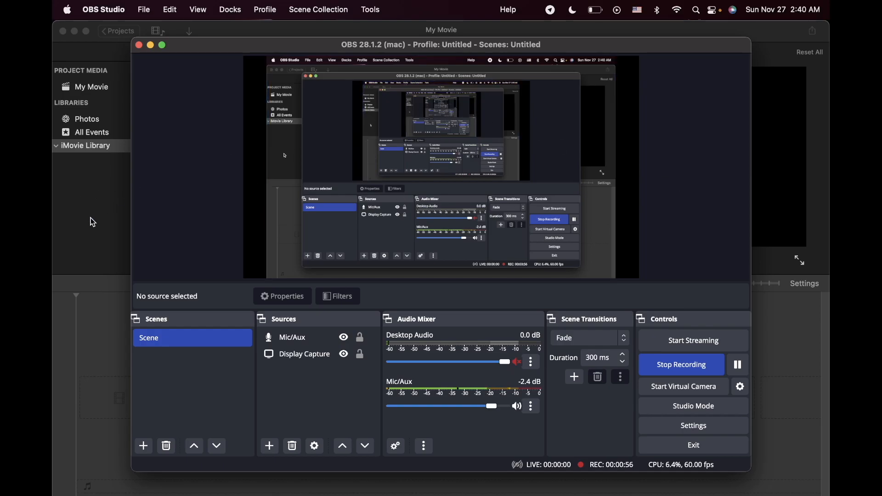
{"action": "left_click_drag", "start_coordinate": [301, 46], "coordinate": [245, 29]}
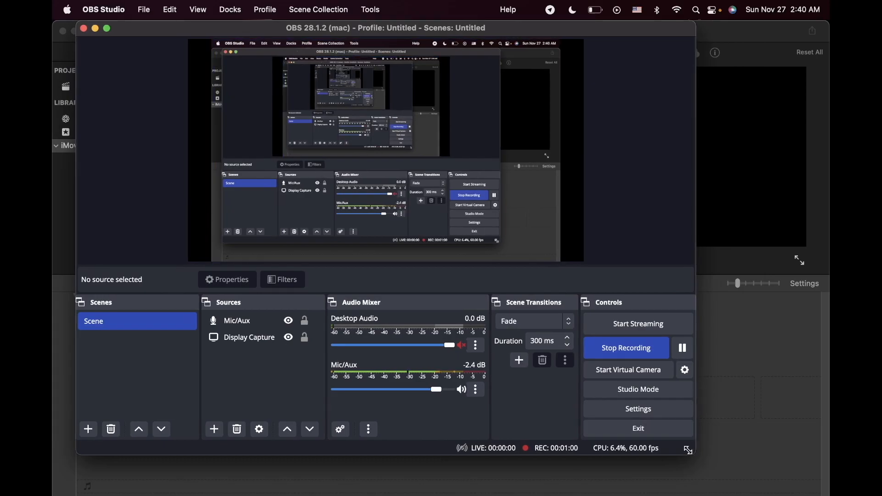
{"action": "left_click_drag", "start_coordinate": [691, 453], "coordinate": [802, 492]}
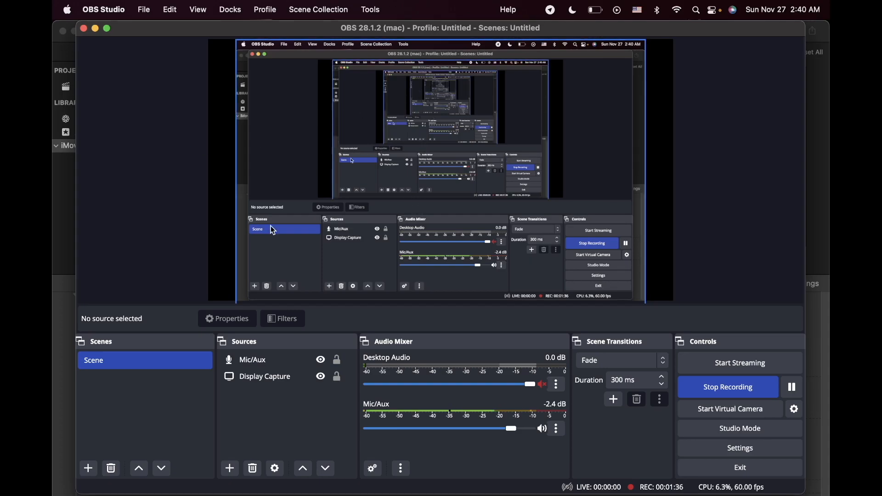
Step: Return to iMovie and place the library's 11.6-minute clip in the empty timeline
{"action": "left_click", "coordinate": [67, 216]}
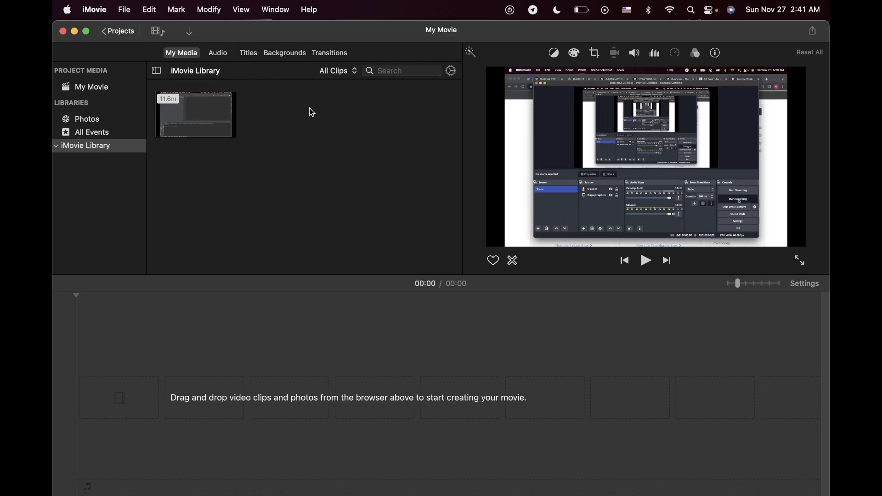
{"action": "left_click", "coordinate": [197, 126]}
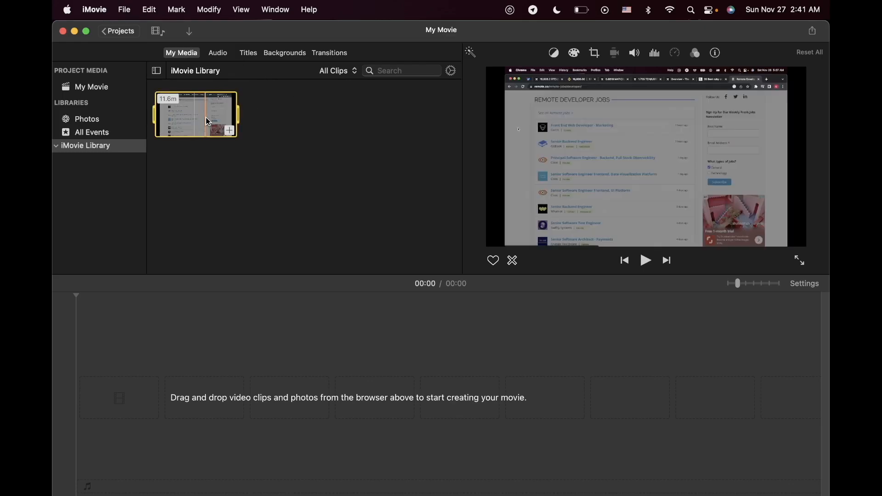
{"action": "left_click_drag", "start_coordinate": [208, 120], "coordinate": [304, 371]}
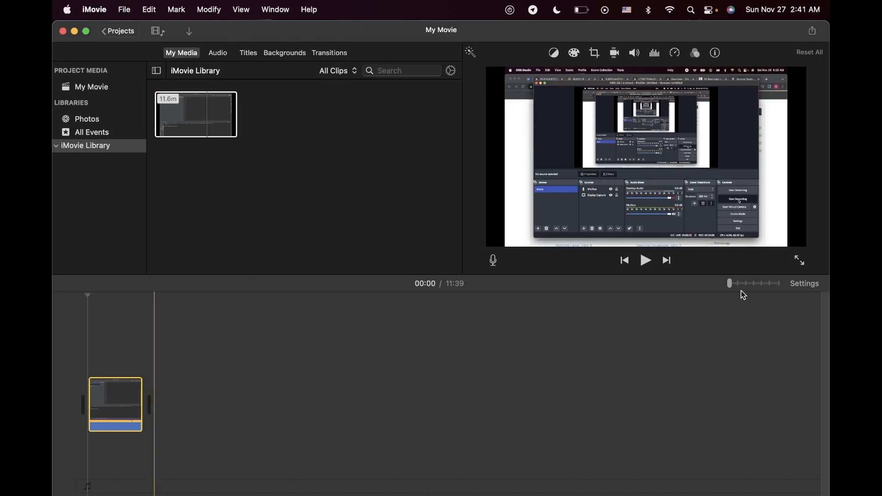
{"action": "left_click_drag", "start_coordinate": [730, 285], "coordinate": [738, 284]}
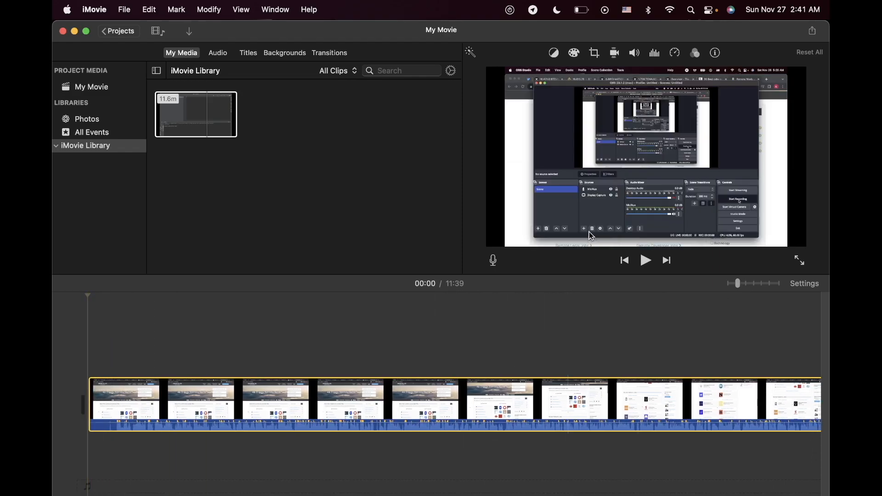
Step: Turn on background noise reduction for the timeline clip and set its equalizer to Bass Boost
{"action": "left_click", "coordinate": [636, 53]}
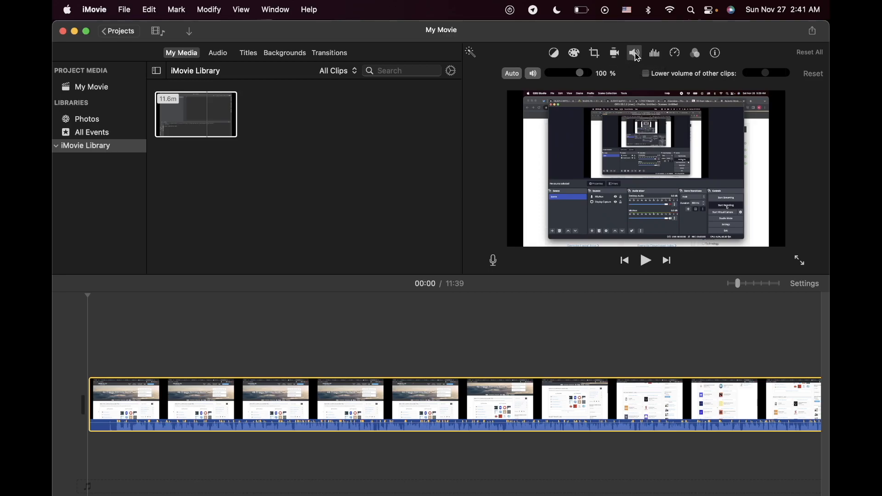
{"action": "left_click", "coordinate": [657, 54]}
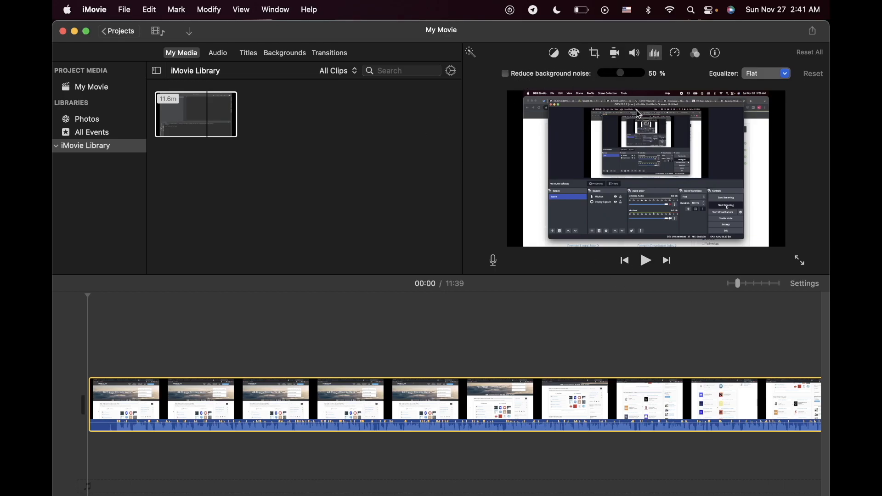
{"action": "left_click", "coordinate": [505, 74]}
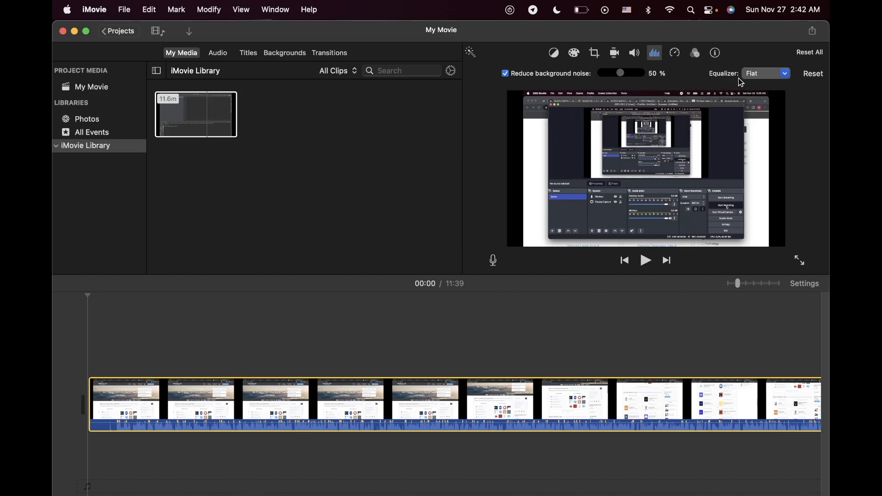
{"action": "left_click", "coordinate": [785, 76]}
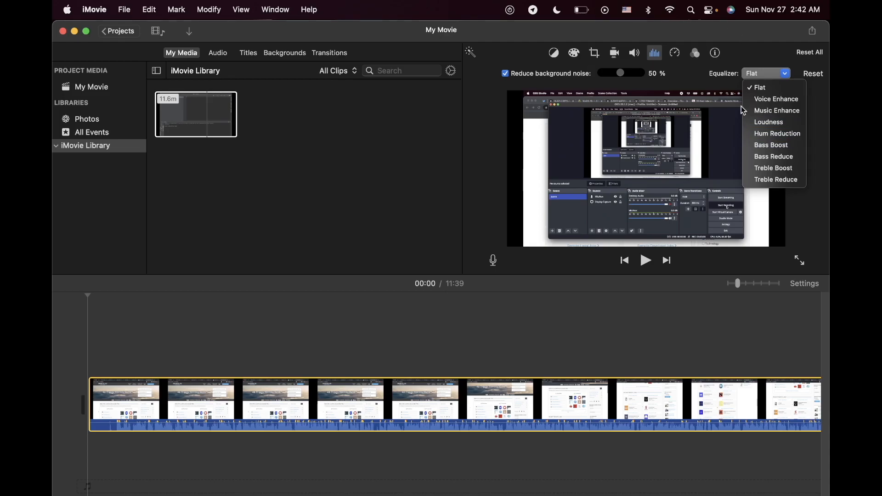
{"action": "left_click", "coordinate": [759, 54]}
{"action": "left_click", "coordinate": [770, 74]}
{"action": "left_click", "coordinate": [780, 152]}
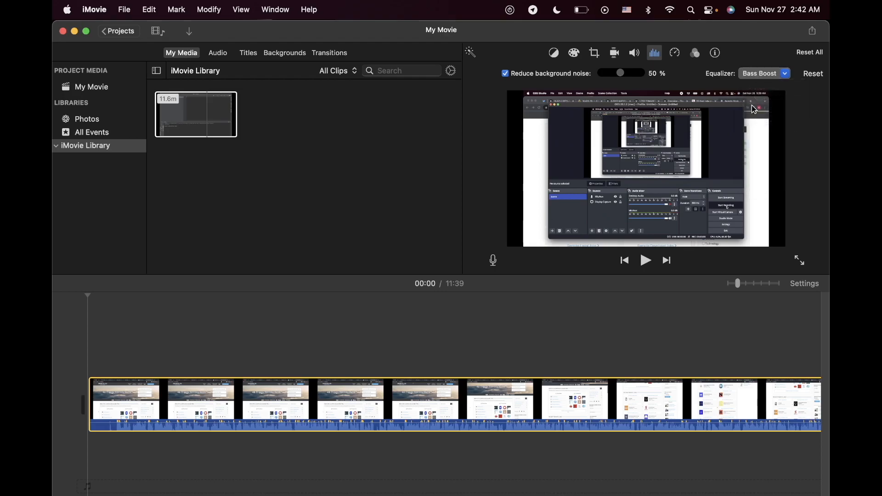
Step: Lower the clip's volume slightly and set its background noise reduction to 72%
{"action": "left_click", "coordinate": [634, 53]}
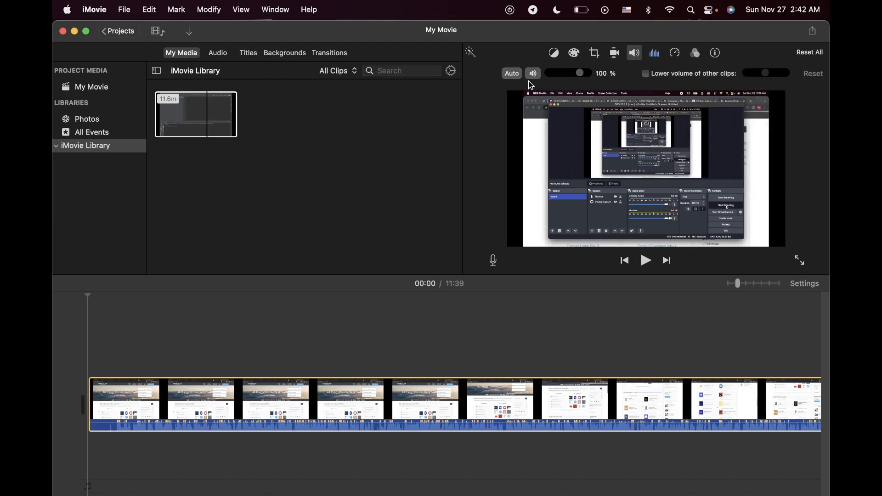
{"action": "left_click_drag", "start_coordinate": [582, 73], "coordinate": [579, 76]}
{"action": "left_click", "coordinate": [655, 54]}
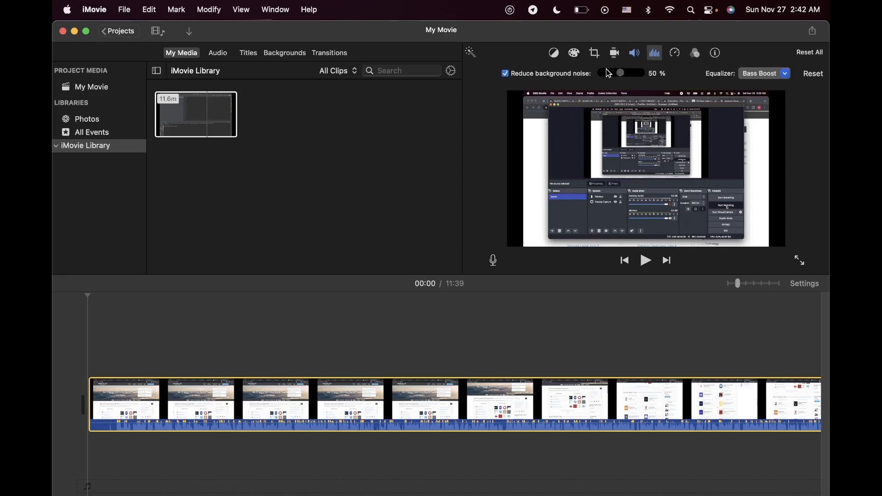
{"action": "left_click_drag", "start_coordinate": [621, 73], "coordinate": [629, 74]}
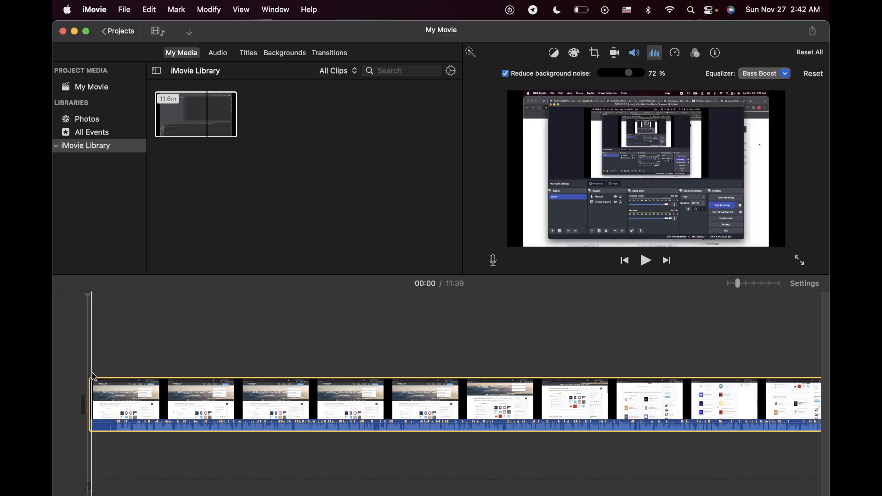
Step: Select the clip's start edge and look through the timeline from its beginning to its end
{"action": "mouse_move", "coordinate": [85, 400]}
{"action": "left_mouse_down"}
{"action": "mouse_move", "coordinate": [184, 395]}
{"action": "mouse_move", "coordinate": [89, 403]}
{"action": "left_mouse_up"}
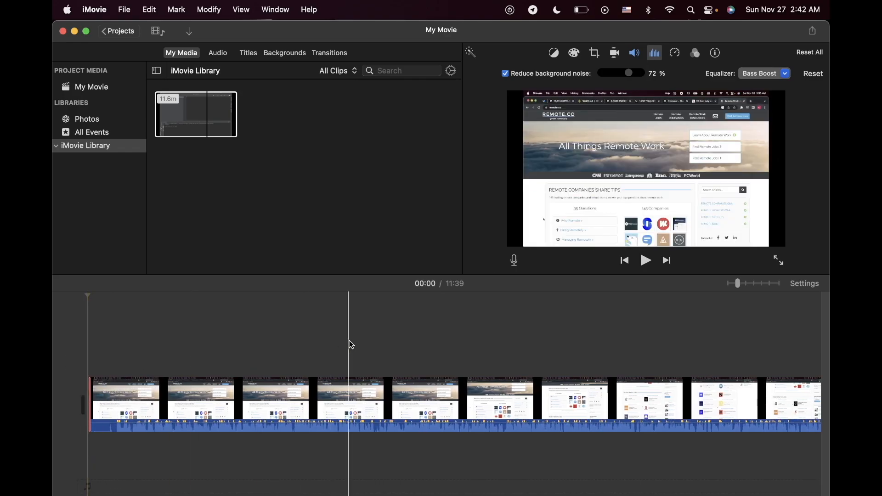
{"action": "scroll", "coordinate": [547, 346], "scroll_direction": "right", "scroll_amount": 10}
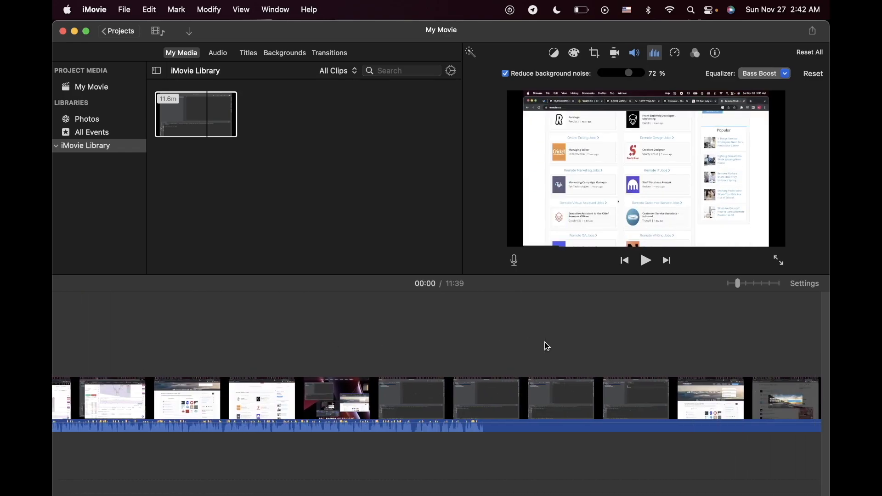
{"action": "scroll", "coordinate": [547, 346], "scroll_direction": "right", "scroll_amount": 5}
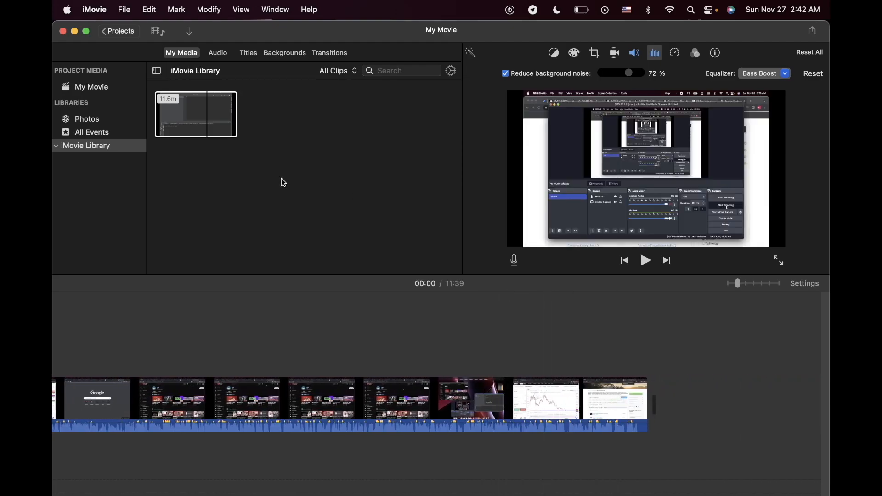
{"action": "scroll", "coordinate": [287, 412], "scroll_direction": "left", "scroll_amount": 15}
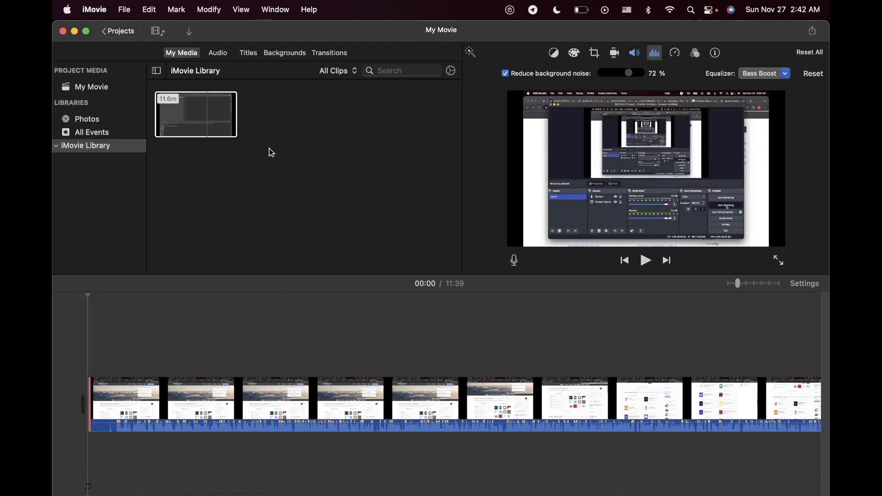
Step: Overlay a second copy of the library clip above the main clip, shift it about 8 seconds forward, and place the playhead at 00:47
{"action": "left_click", "coordinate": [198, 110]}
{"action": "left_click_drag", "start_coordinate": [199, 111], "coordinate": [317, 349]}
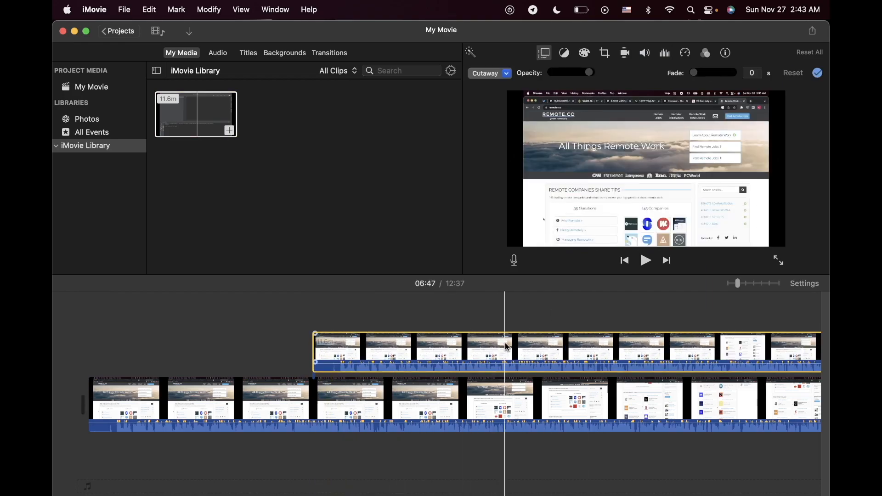
{"action": "left_click_drag", "start_coordinate": [426, 356], "coordinate": [460, 351]}
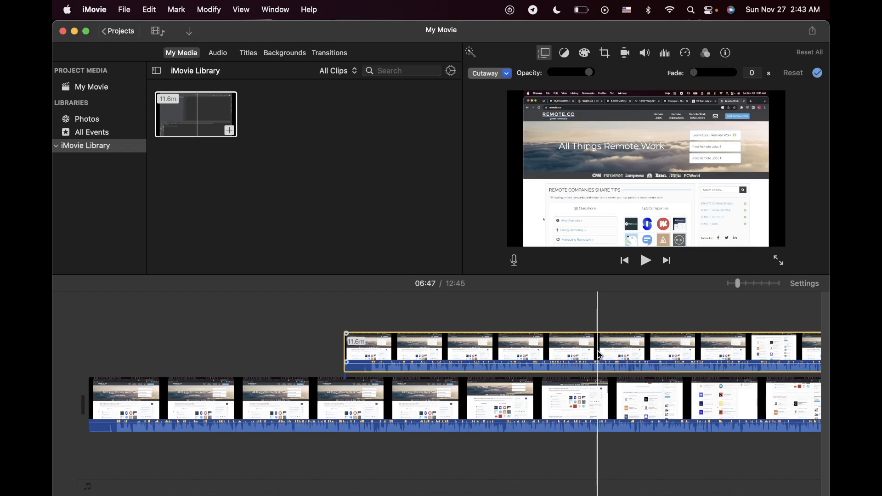
{"action": "scroll", "coordinate": [578, 352], "scroll_direction": "right", "scroll_amount": 5}
{"action": "scroll", "coordinate": [600, 355], "scroll_direction": "left", "scroll_amount": 5}
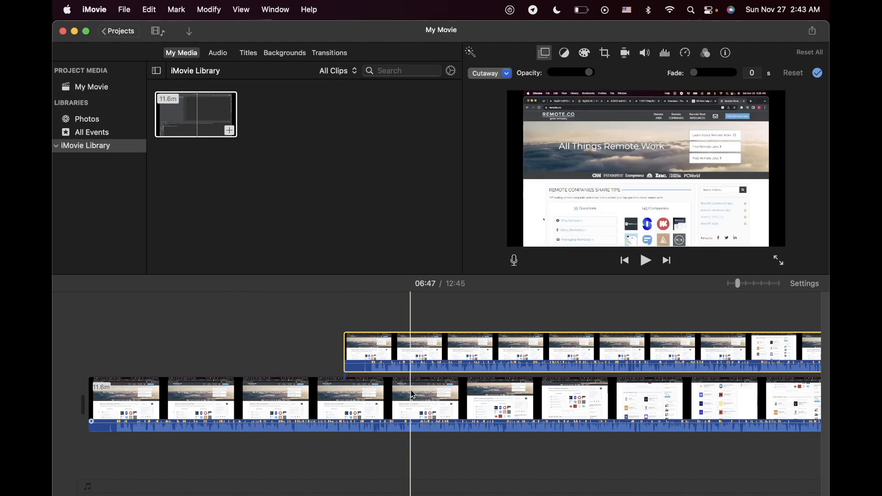
{"action": "left_click", "coordinate": [269, 363]}
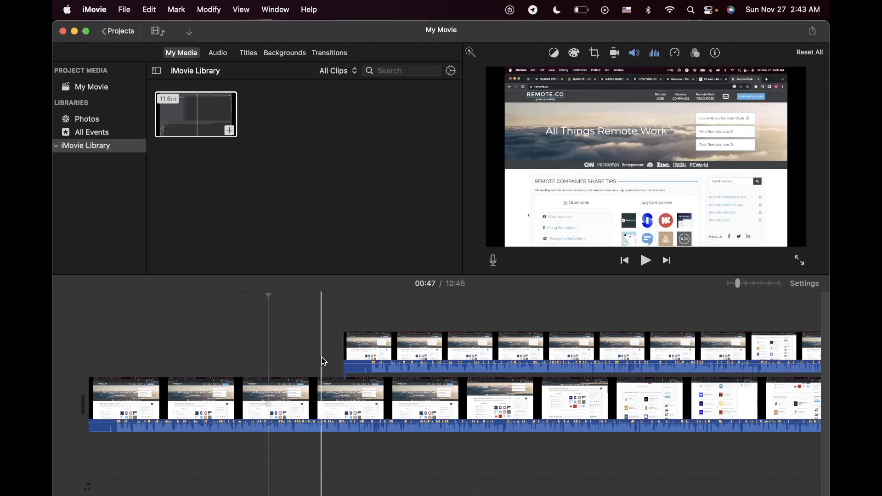
Step: Set up a YouTube & Facebook export of the movie at 640 x 360 resolution, keeping the iMovie tag
{"action": "left_click", "coordinate": [813, 32]}
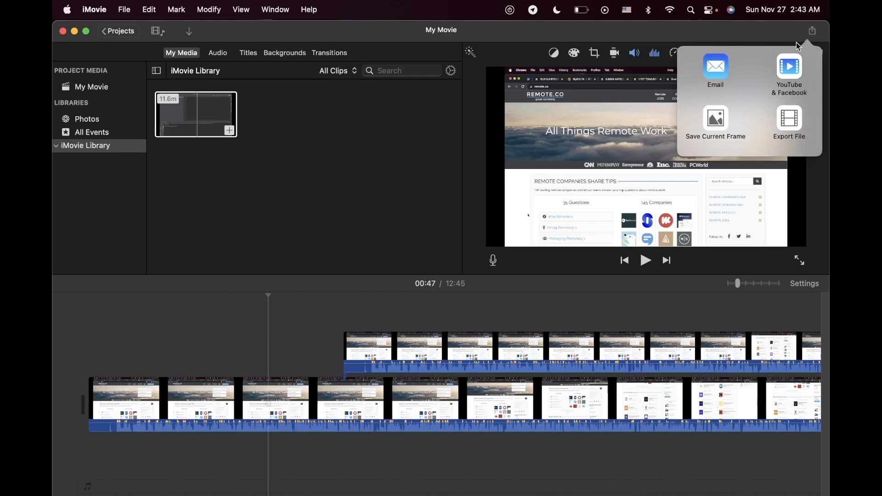
{"action": "left_click", "coordinate": [792, 70]}
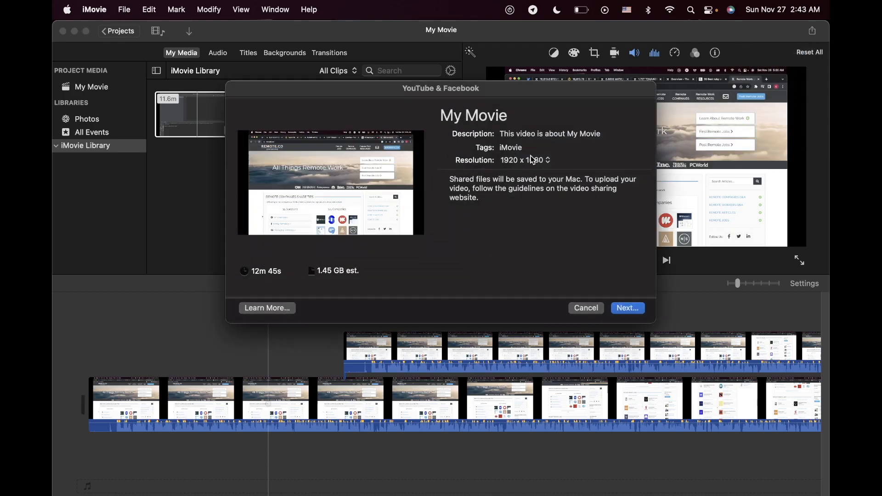
{"action": "left_click", "coordinate": [515, 147]}
{"action": "left_click_drag", "start_coordinate": [526, 147], "coordinate": [500, 151]}
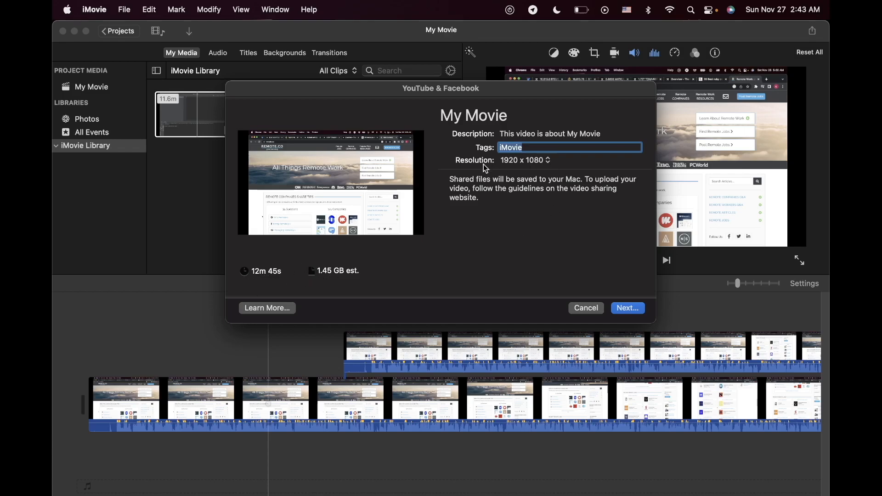
{"action": "left_click", "coordinate": [529, 161]}
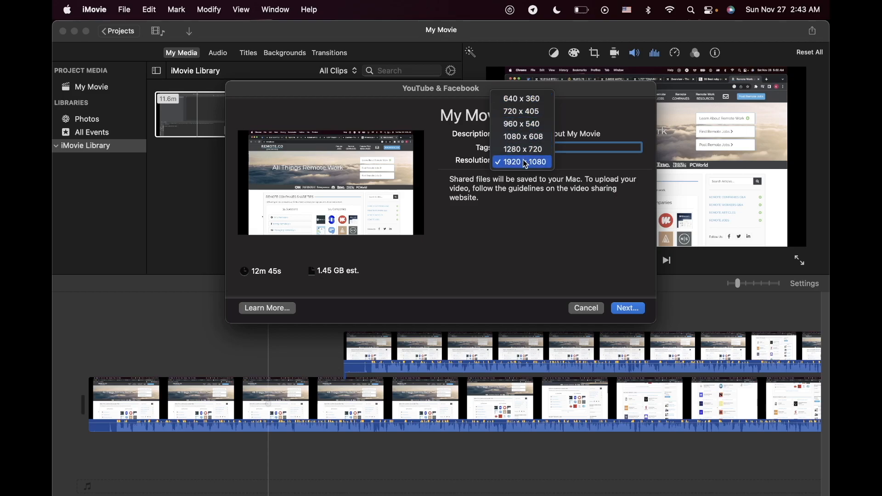
{"action": "left_click", "coordinate": [514, 104]}
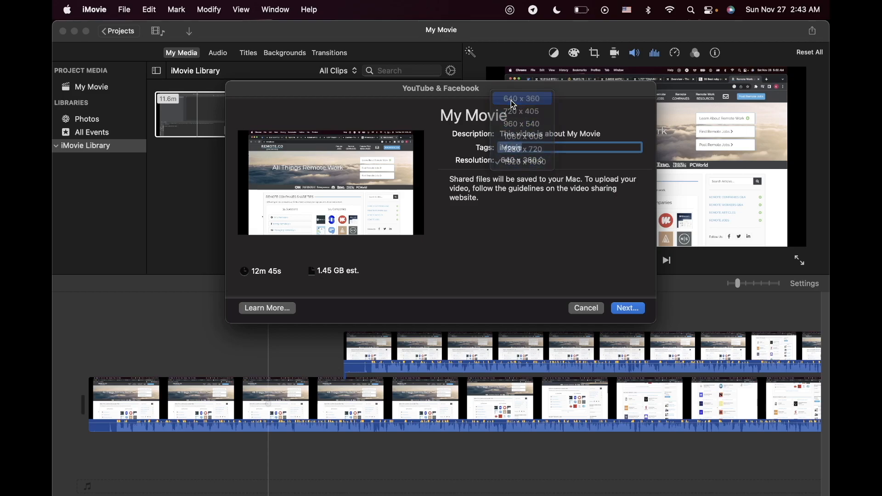
Step: Start saving the export as My Movie in the youtube folder, and cancel it from the activity display
{"action": "left_click", "coordinate": [629, 311]}
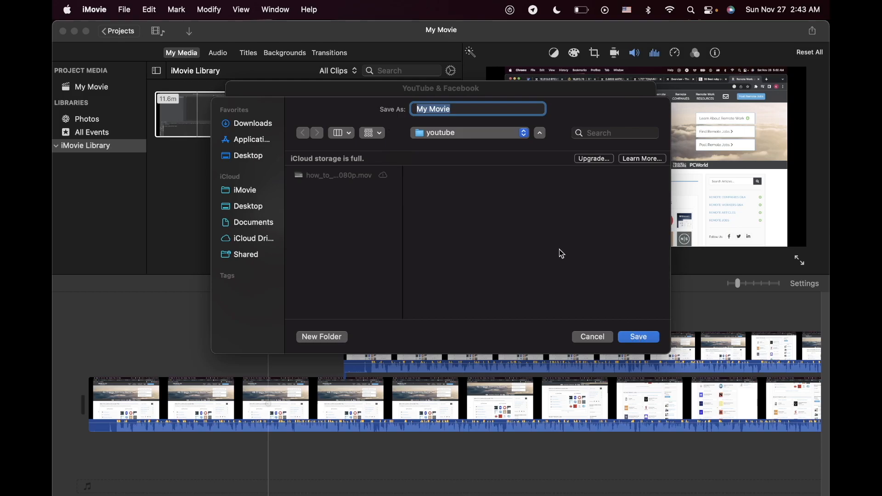
{"action": "left_click", "coordinate": [639, 337]}
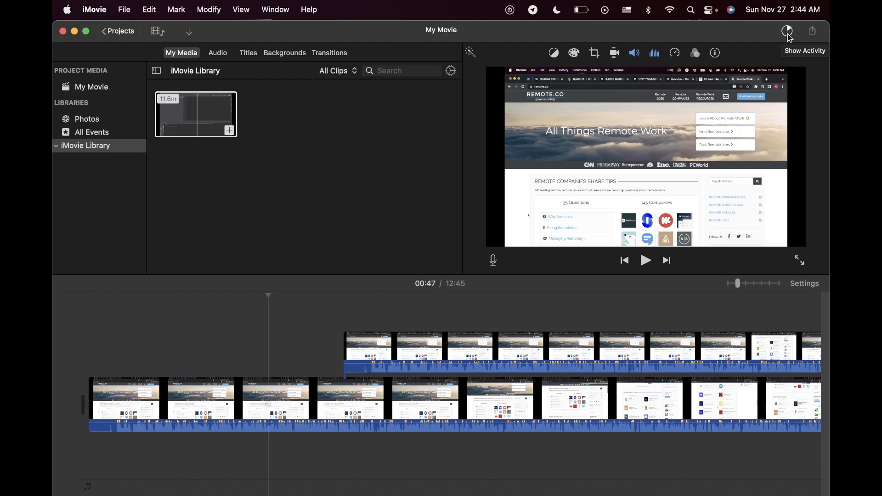
{"action": "left_click", "coordinate": [788, 33]}
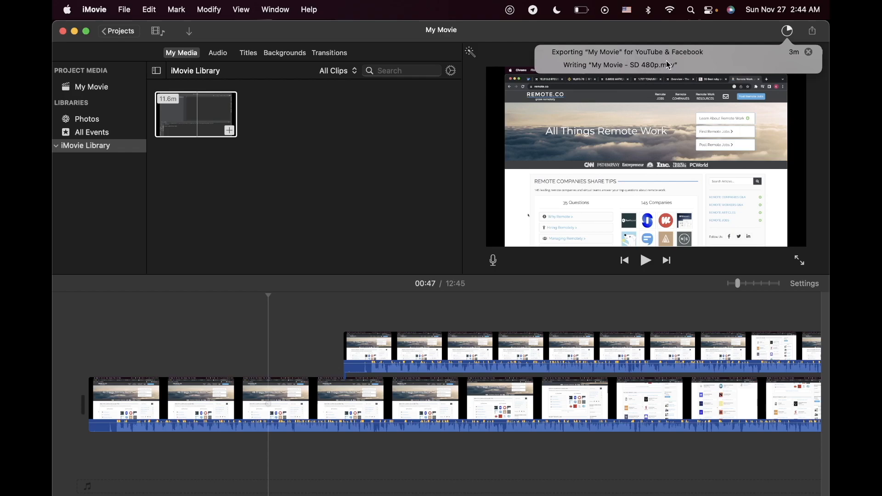
{"action": "left_click", "coordinate": [809, 51]}
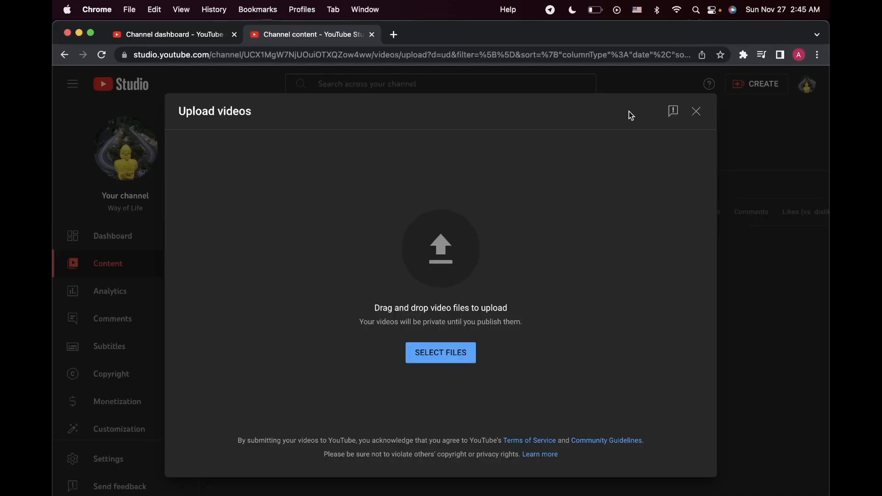
Step: Upload the how_to_make_money_online HD 1080p video file and look through its details form
{"action": "left_click", "coordinate": [436, 357]}
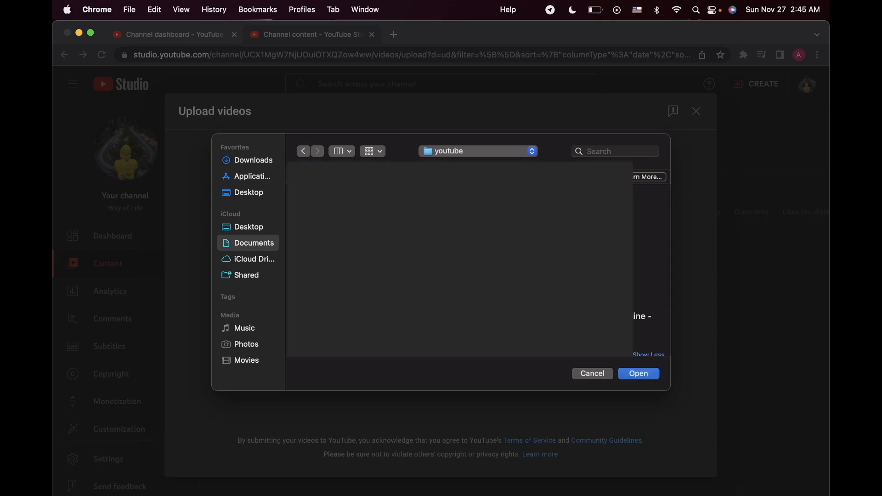
{"action": "left_click", "coordinate": [639, 373]}
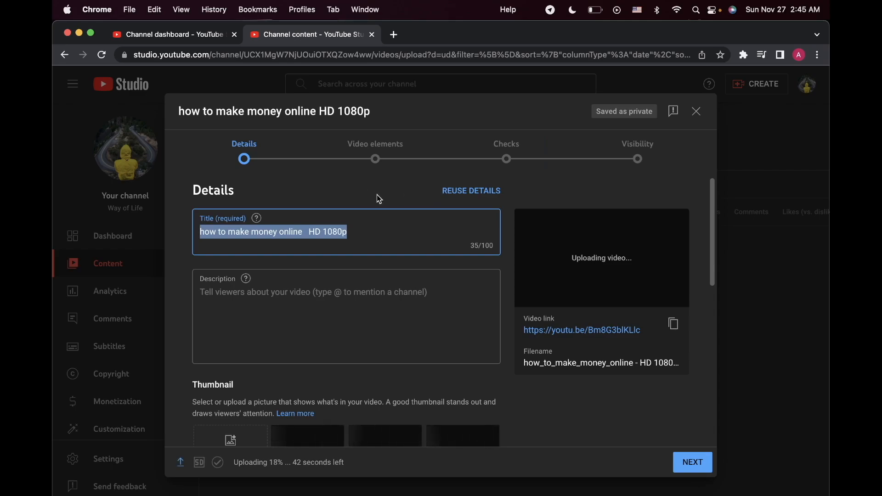
{"action": "scroll", "coordinate": [404, 257], "scroll_direction": "down", "scroll_amount": 1}
{"action": "scroll", "coordinate": [278, 236], "scroll_direction": "up", "scroll_amount": 1}
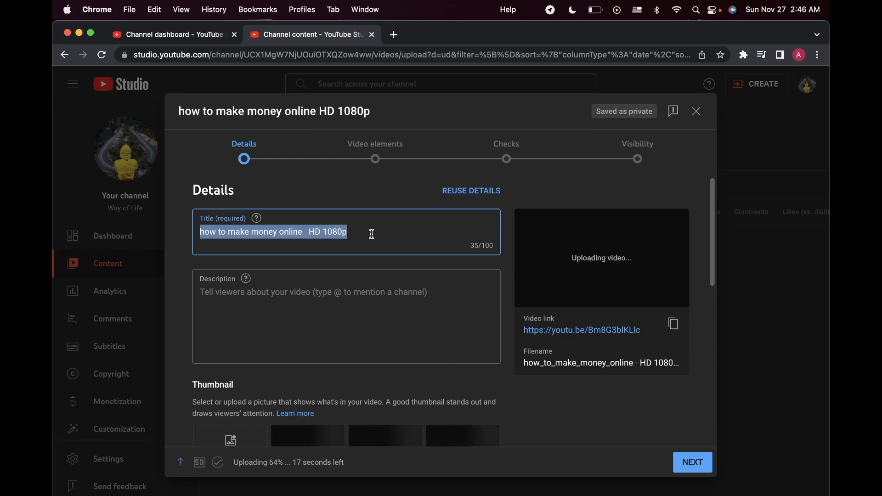
Step: Review the title, description, thumbnail, playlist and audience fields in the uploaded video's details form
{"action": "left_click", "coordinate": [371, 234]}
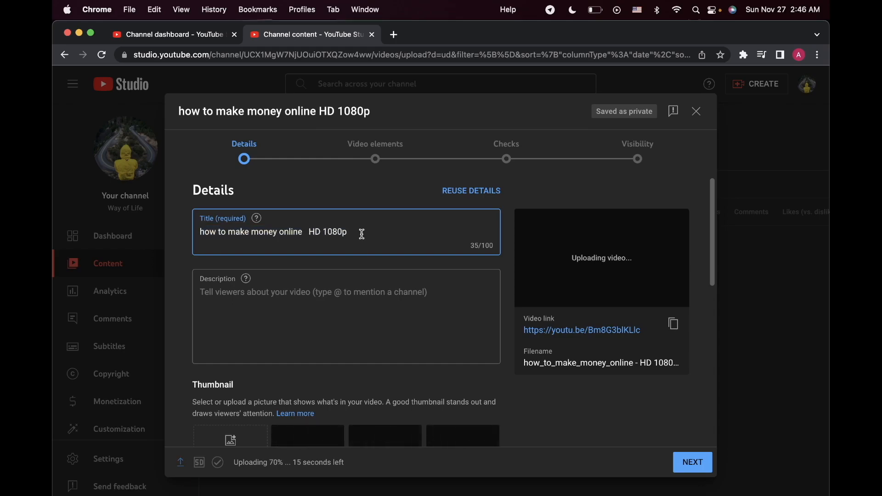
{"action": "left_click_drag", "start_coordinate": [368, 233], "coordinate": [197, 232]}
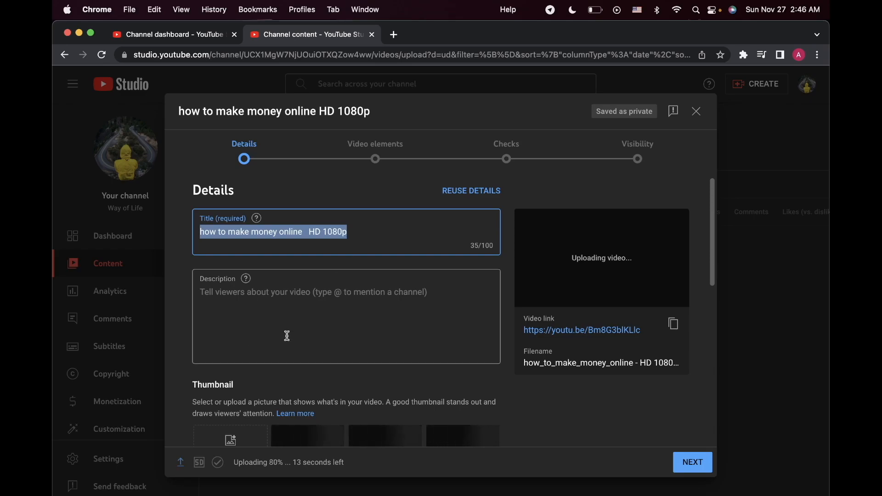
{"action": "left_click", "coordinate": [302, 331]}
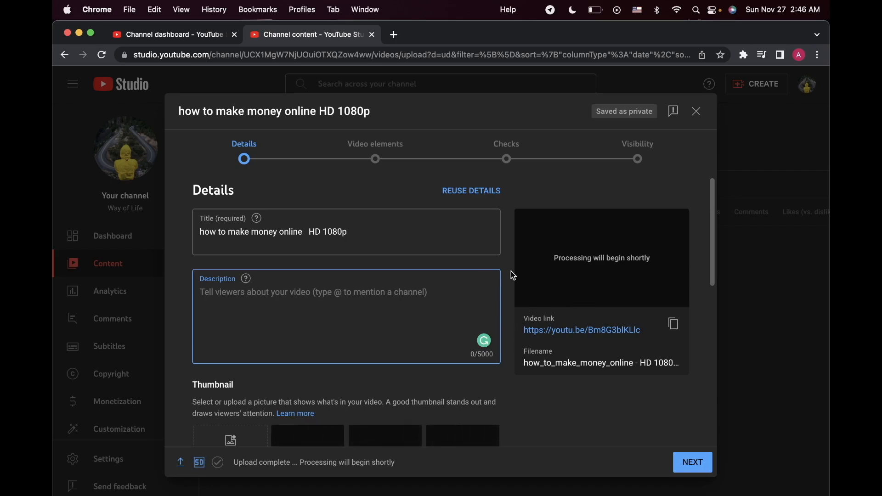
{"action": "scroll", "coordinate": [345, 305], "scroll_direction": "down", "scroll_amount": 3}
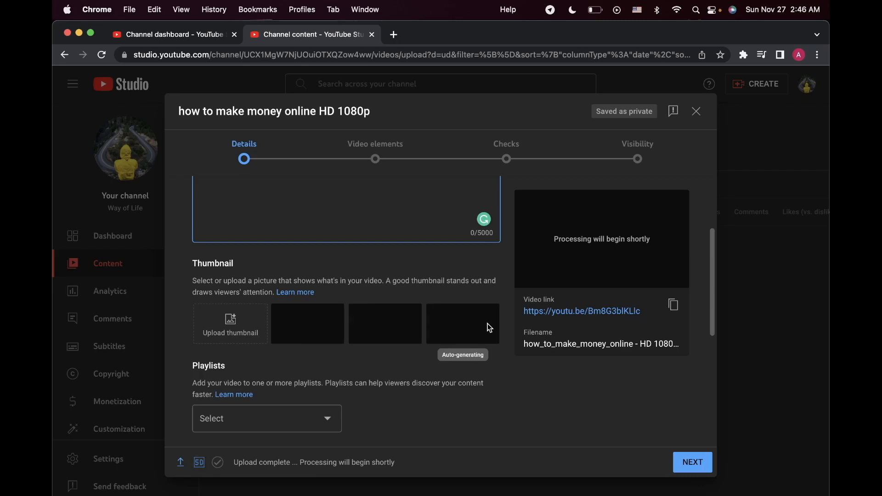
{"action": "scroll", "coordinate": [508, 364], "scroll_direction": "down", "scroll_amount": 3}
{"action": "scroll", "coordinate": [508, 364], "scroll_direction": "down", "scroll_amount": 1}
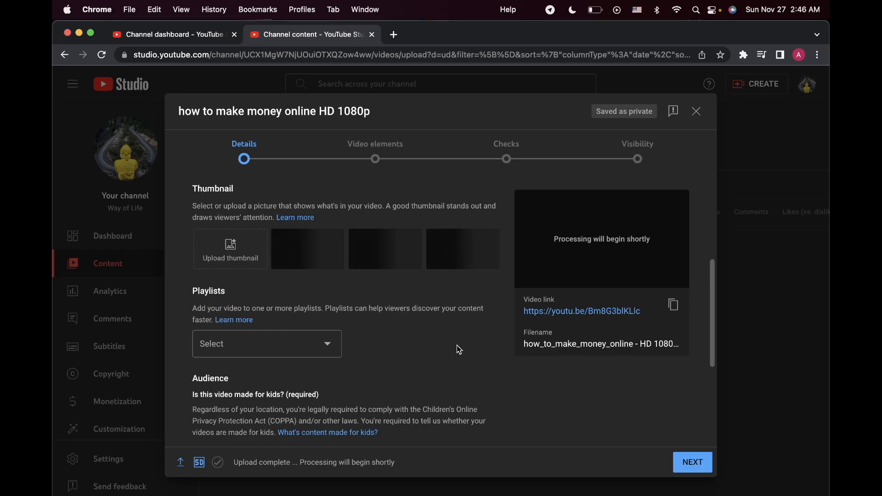
{"action": "scroll", "coordinate": [456, 345], "scroll_direction": "down", "scroll_amount": 1}
{"action": "scroll", "coordinate": [456, 346], "scroll_direction": "down", "scroll_amount": 4}
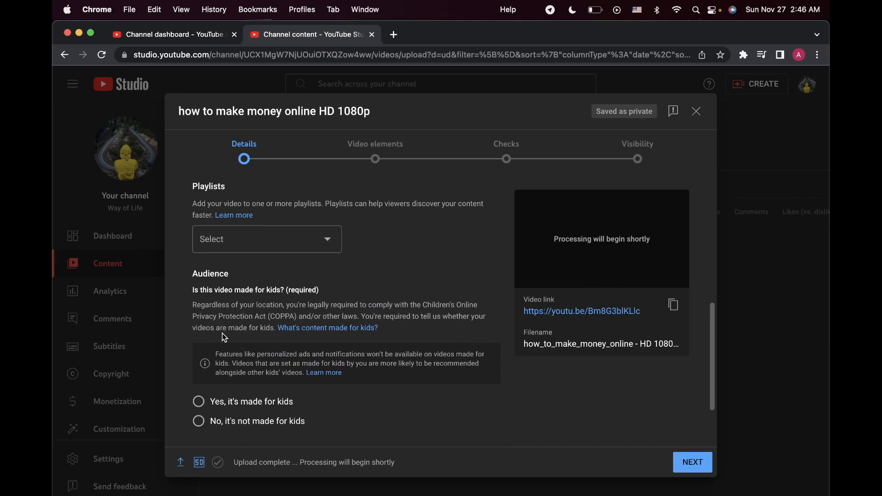
{"action": "scroll", "coordinate": [236, 324], "scroll_direction": "down", "scroll_amount": 3}
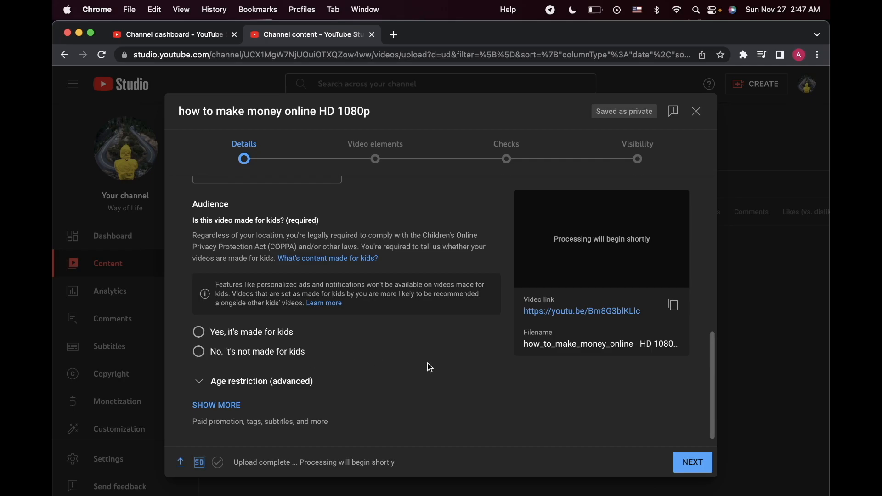
{"action": "scroll", "coordinate": [427, 366], "scroll_direction": "down", "scroll_amount": 1}
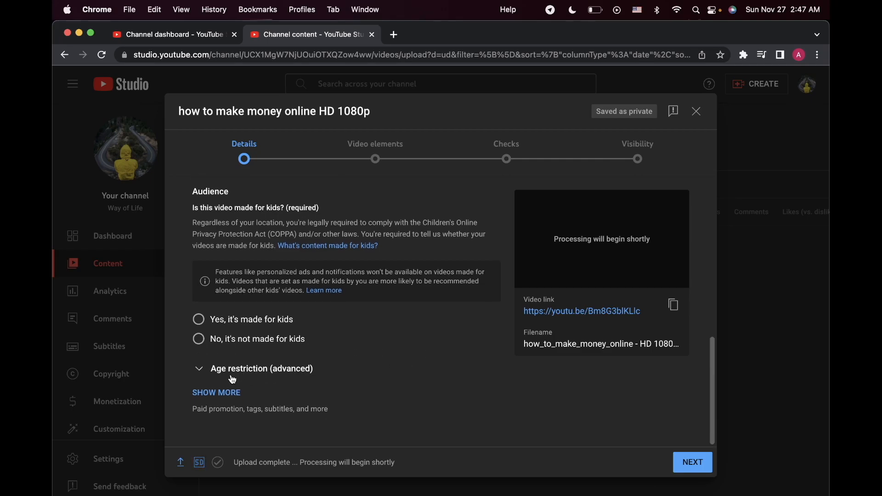
Step: Expand the additional video details and review the paid promotion, tags, language, recording date, license, Shorts sampling, category and comment settings
{"action": "left_click", "coordinate": [213, 392]}
{"action": "scroll", "coordinate": [361, 380], "scroll_direction": "down", "scroll_amount": 5}
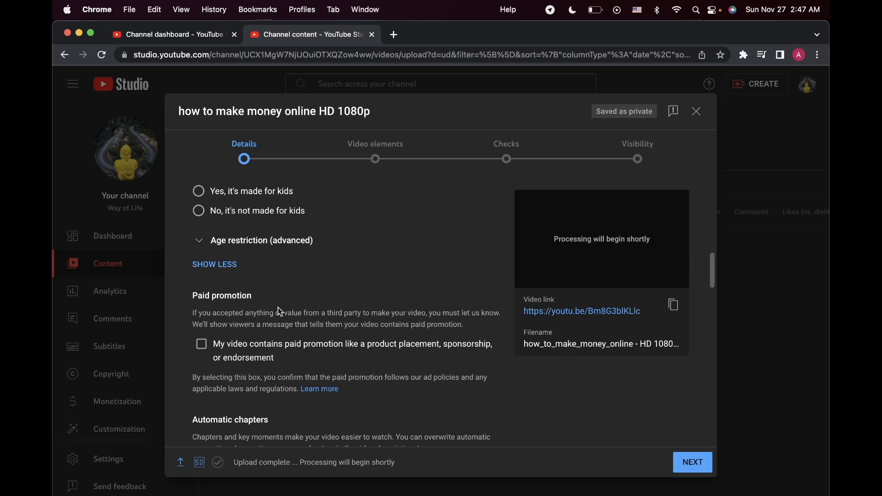
{"action": "scroll", "coordinate": [278, 307], "scroll_direction": "down", "scroll_amount": 5}
{"action": "scroll", "coordinate": [278, 307], "scroll_direction": "down", "scroll_amount": 4}
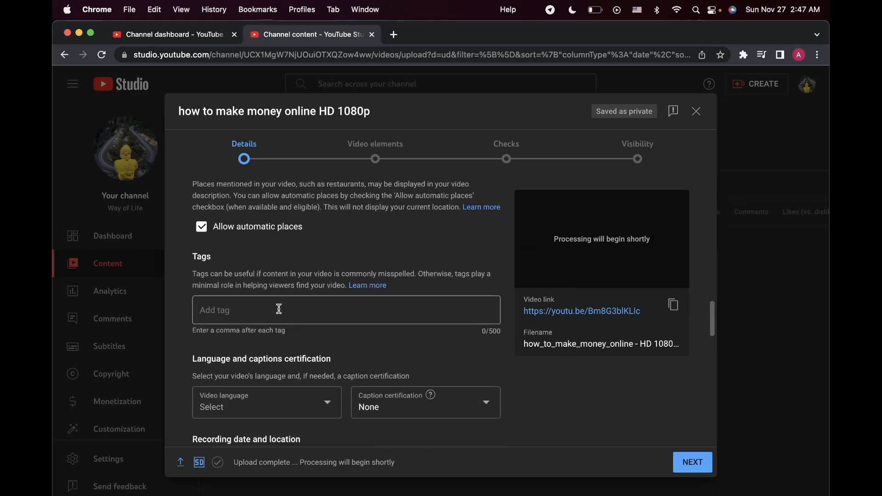
{"action": "scroll", "coordinate": [279, 308], "scroll_direction": "down", "scroll_amount": 1}
{"action": "scroll", "coordinate": [278, 308], "scroll_direction": "up", "scroll_amount": 1}
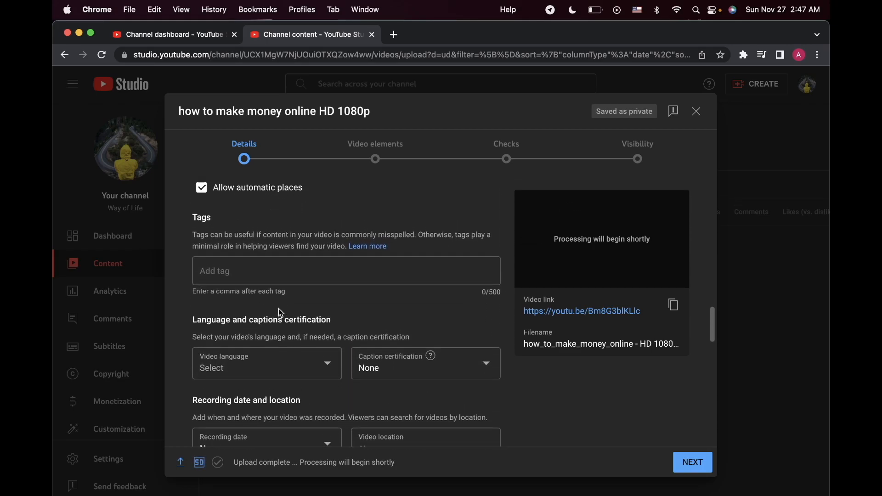
{"action": "scroll", "coordinate": [279, 308], "scroll_direction": "up", "scroll_amount": 1}
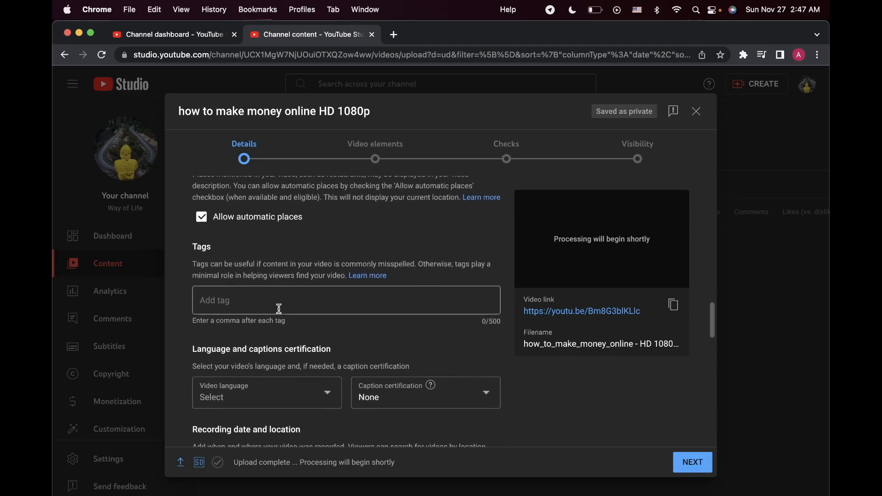
{"action": "scroll", "coordinate": [278, 307], "scroll_direction": "down", "scroll_amount": 3}
{"action": "scroll", "coordinate": [280, 312], "scroll_direction": "down", "scroll_amount": 1}
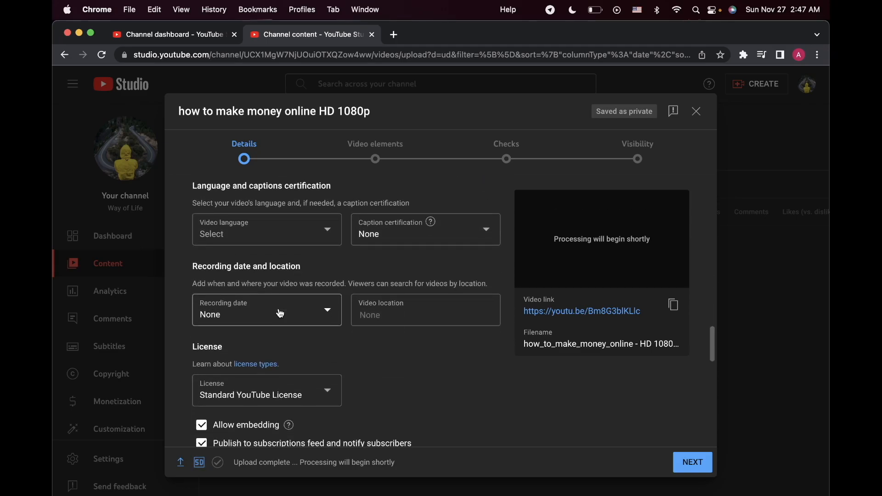
{"action": "scroll", "coordinate": [477, 381], "scroll_direction": "down", "scroll_amount": 2}
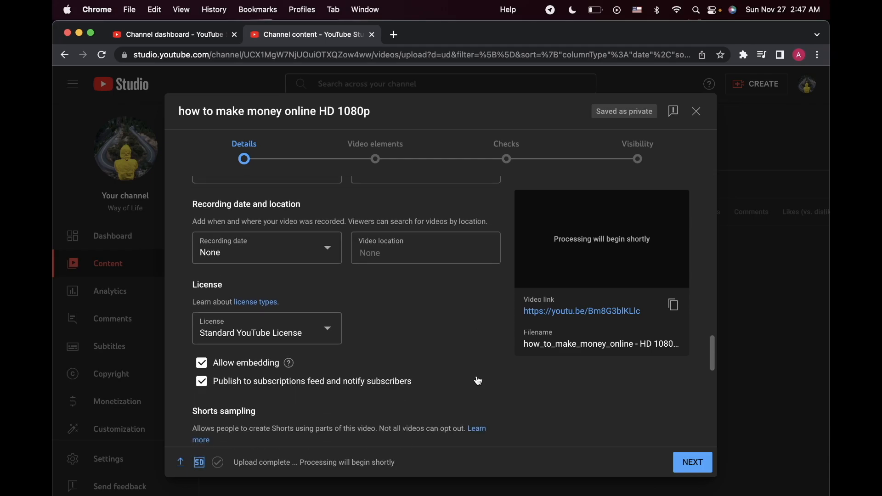
{"action": "scroll", "coordinate": [478, 381], "scroll_direction": "down", "scroll_amount": 2}
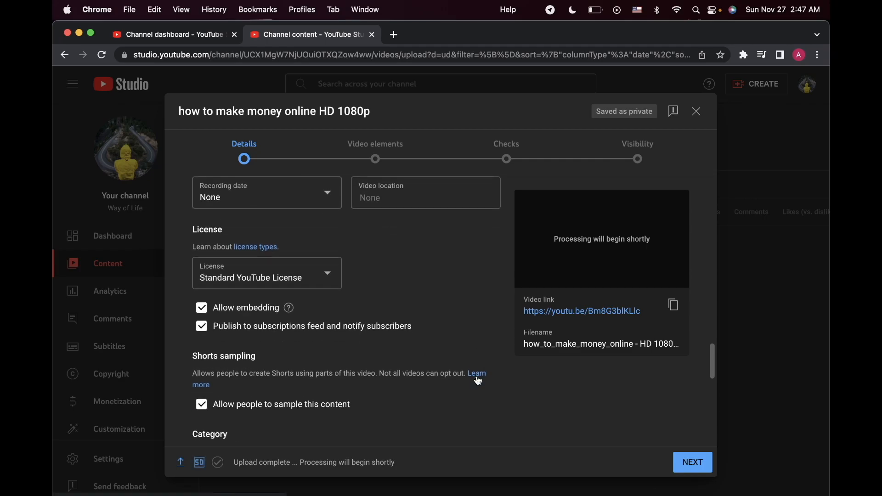
{"action": "scroll", "coordinate": [478, 380], "scroll_direction": "down", "scroll_amount": 4}
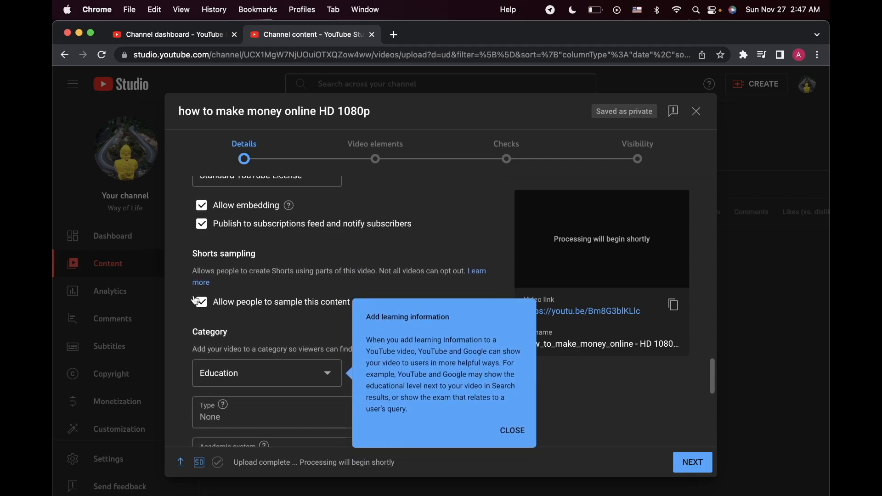
{"action": "scroll", "coordinate": [427, 325], "scroll_direction": "down", "scroll_amount": 10}
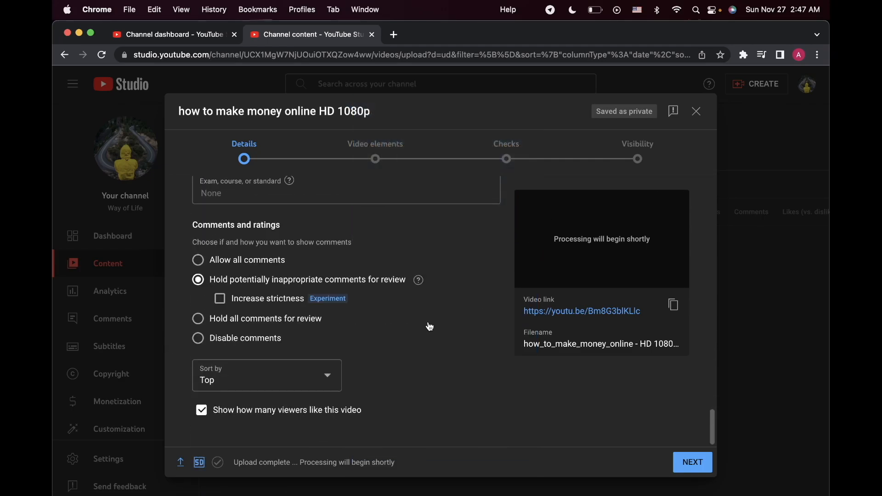
{"action": "scroll", "coordinate": [485, 357], "scroll_direction": "up", "scroll_amount": 10}
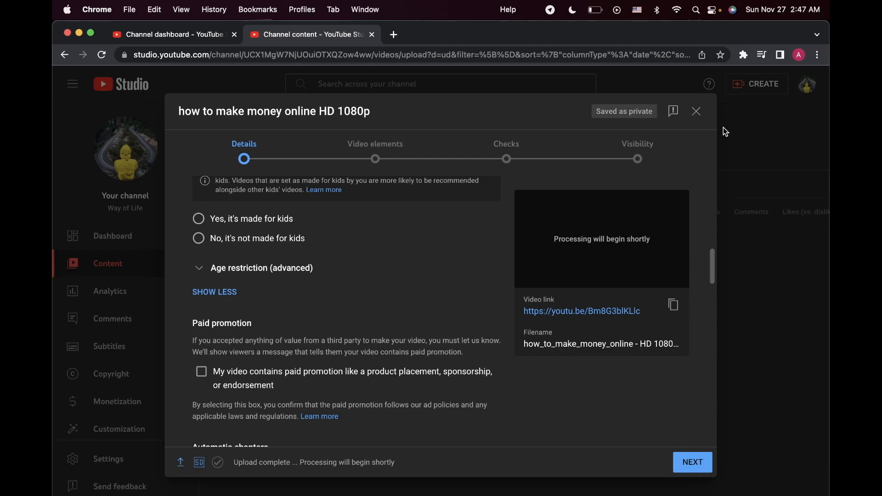
Step: Close the upload form, leaving the video as a draft, and open the Way of Life channel page from the channel dashboard
{"action": "left_click", "coordinate": [697, 112]}
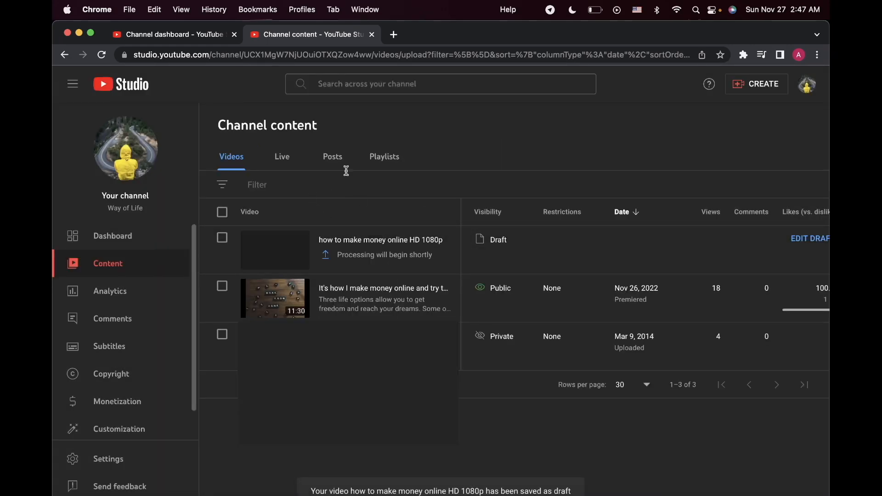
{"action": "left_click", "coordinate": [193, 35]}
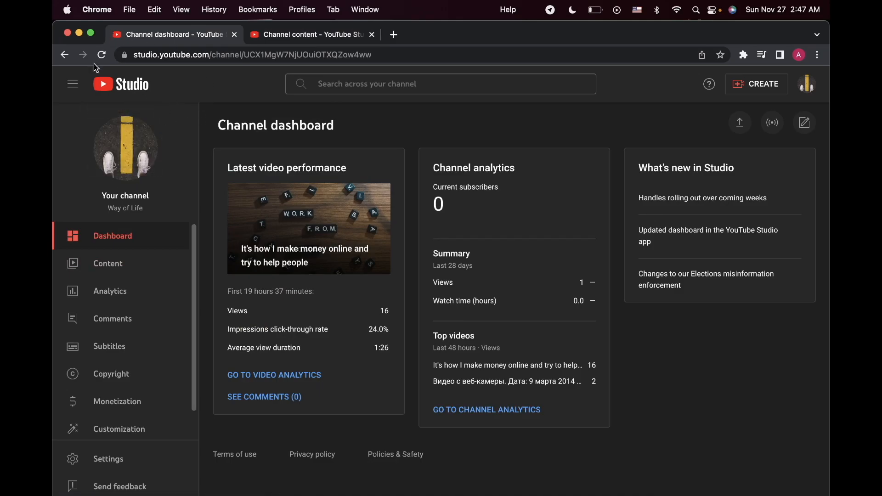
{"action": "left_click", "coordinate": [126, 138]}
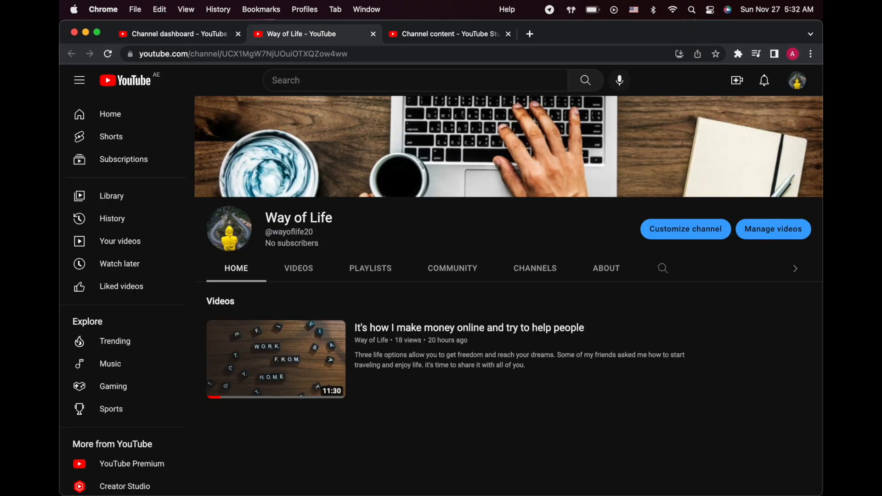